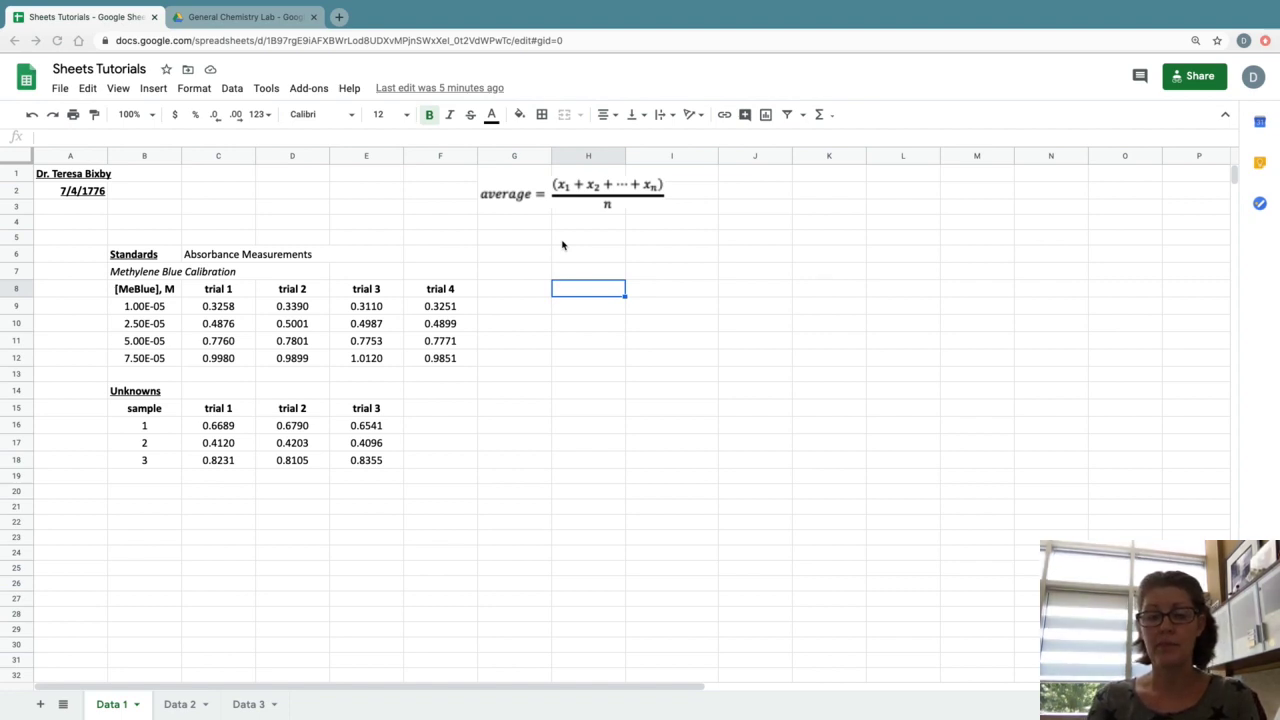
Enter the heading "sum" in cell H8 and begin a formula in H9 below it.
click(581, 289)
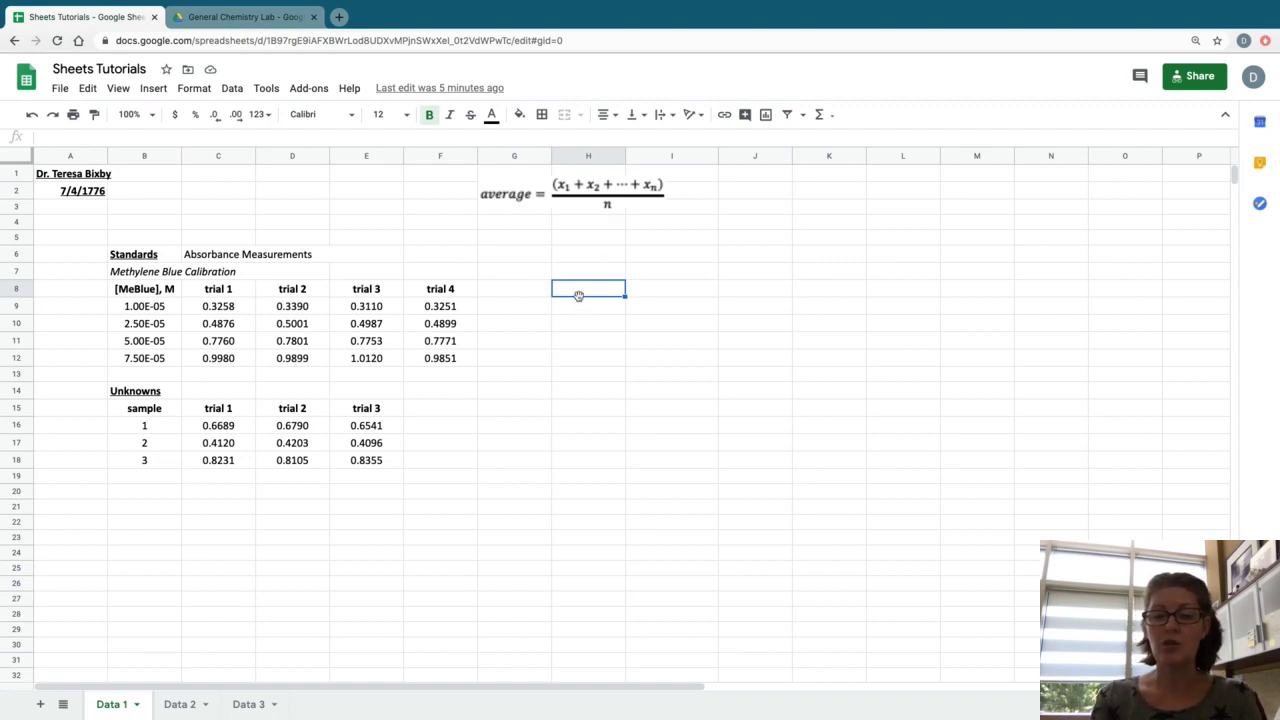
text(sum)
key(Return)
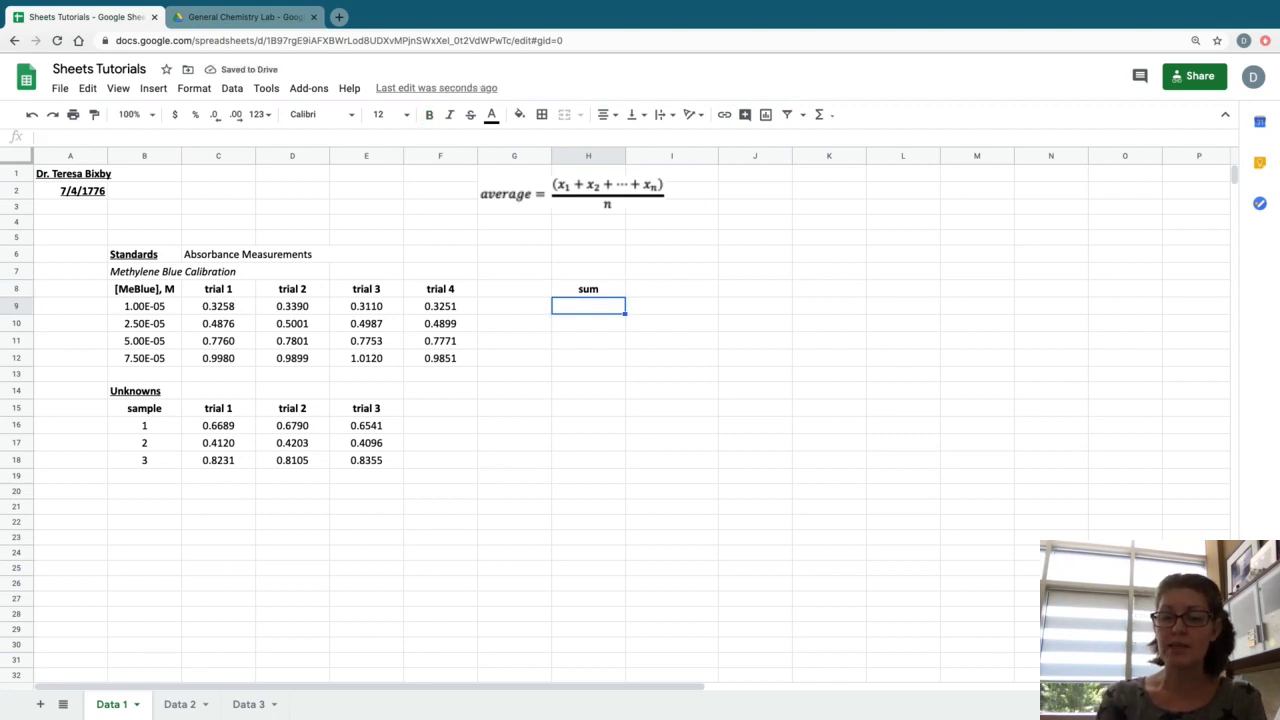
text(=)
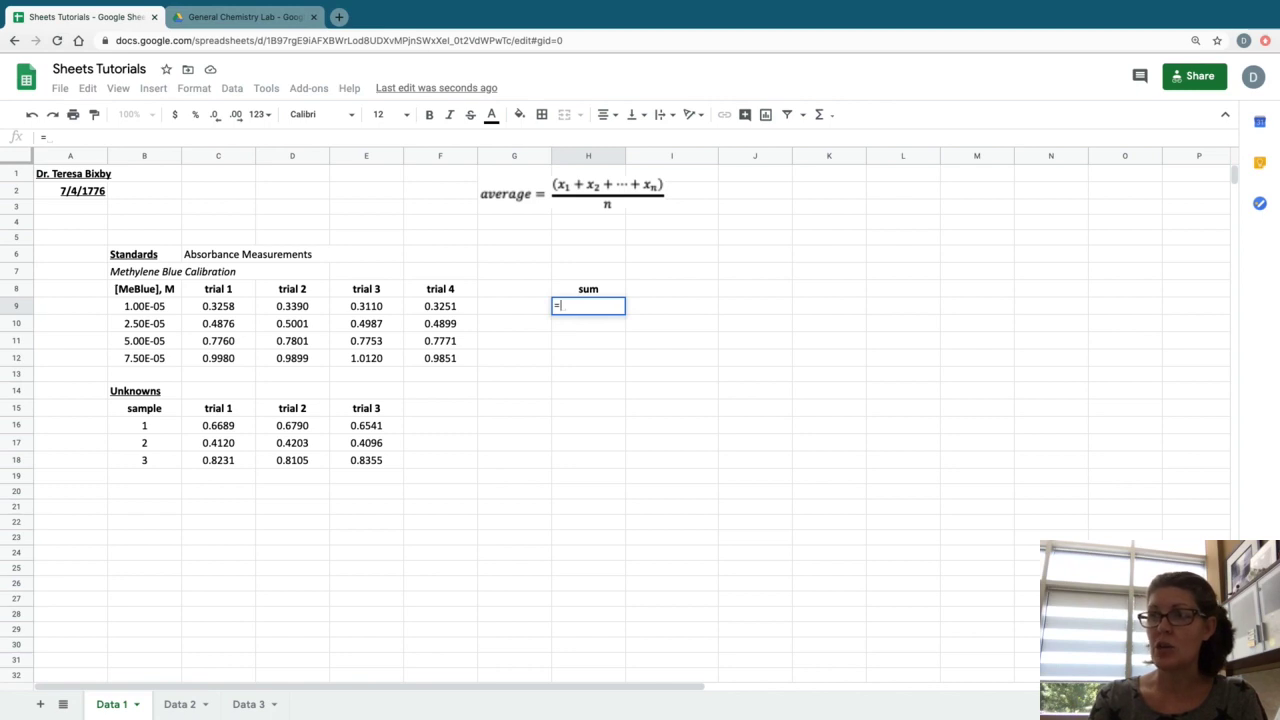
text(0.3)
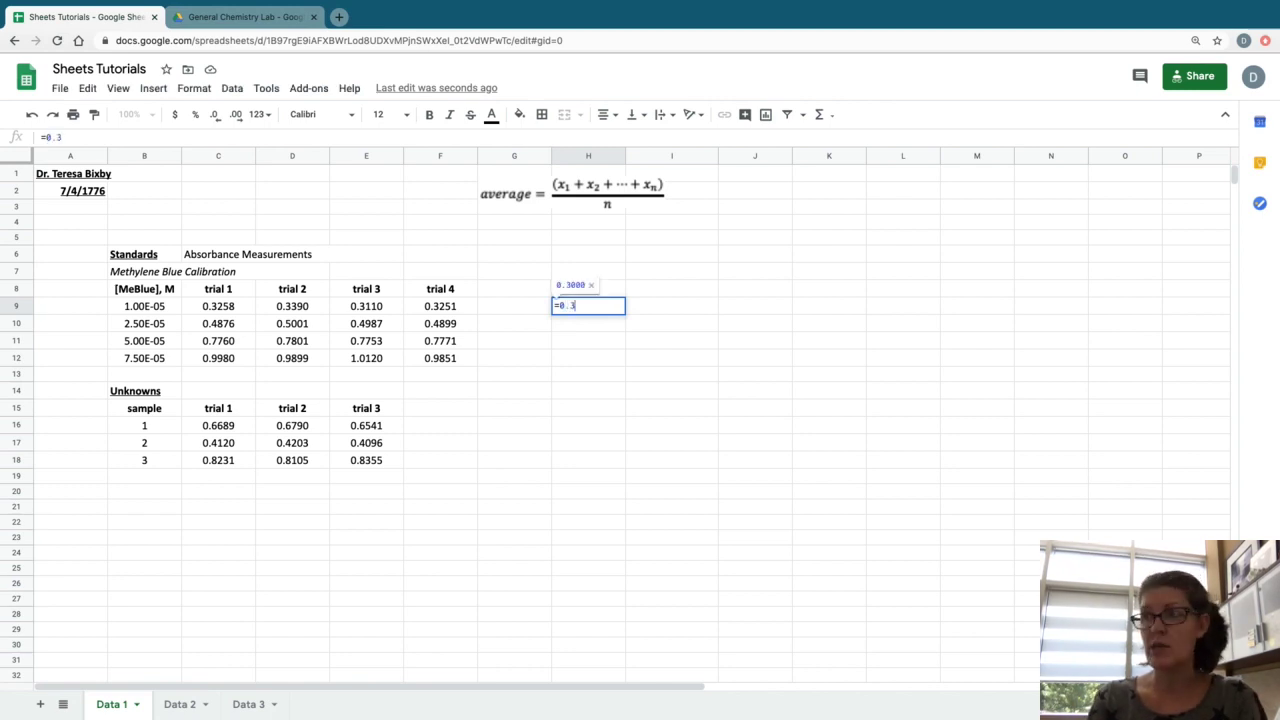
text(258)
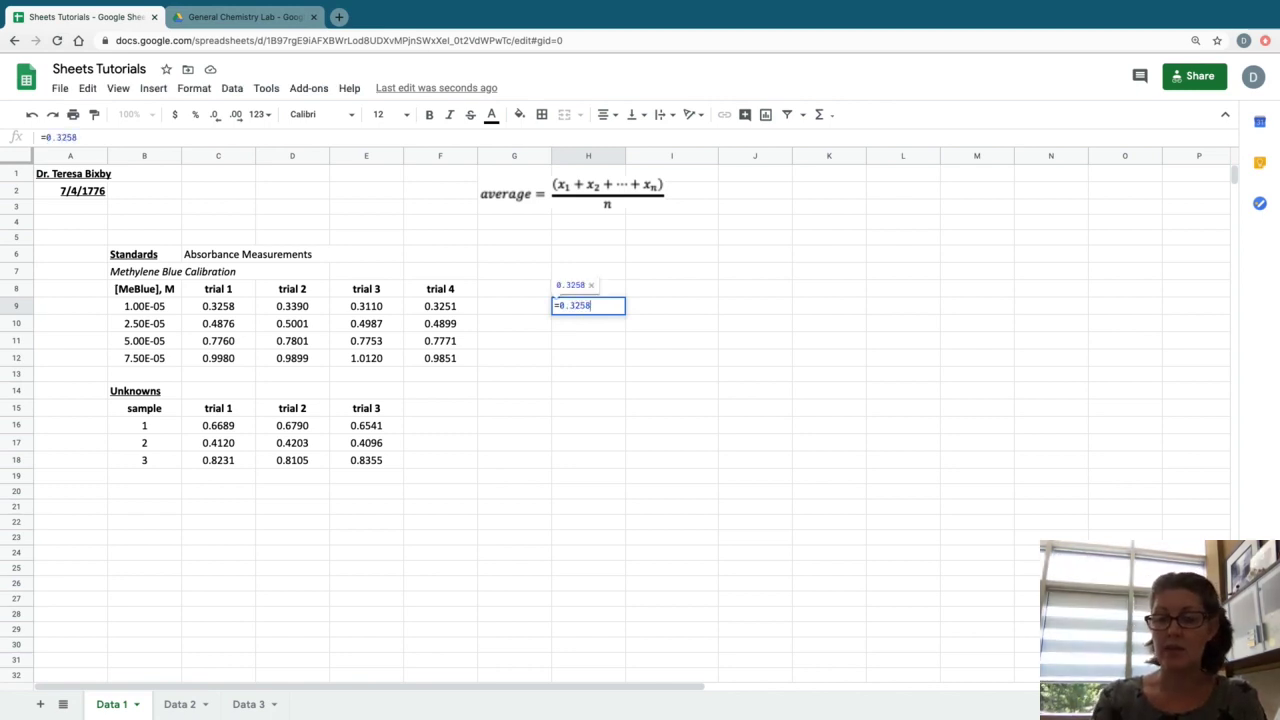
text(+)
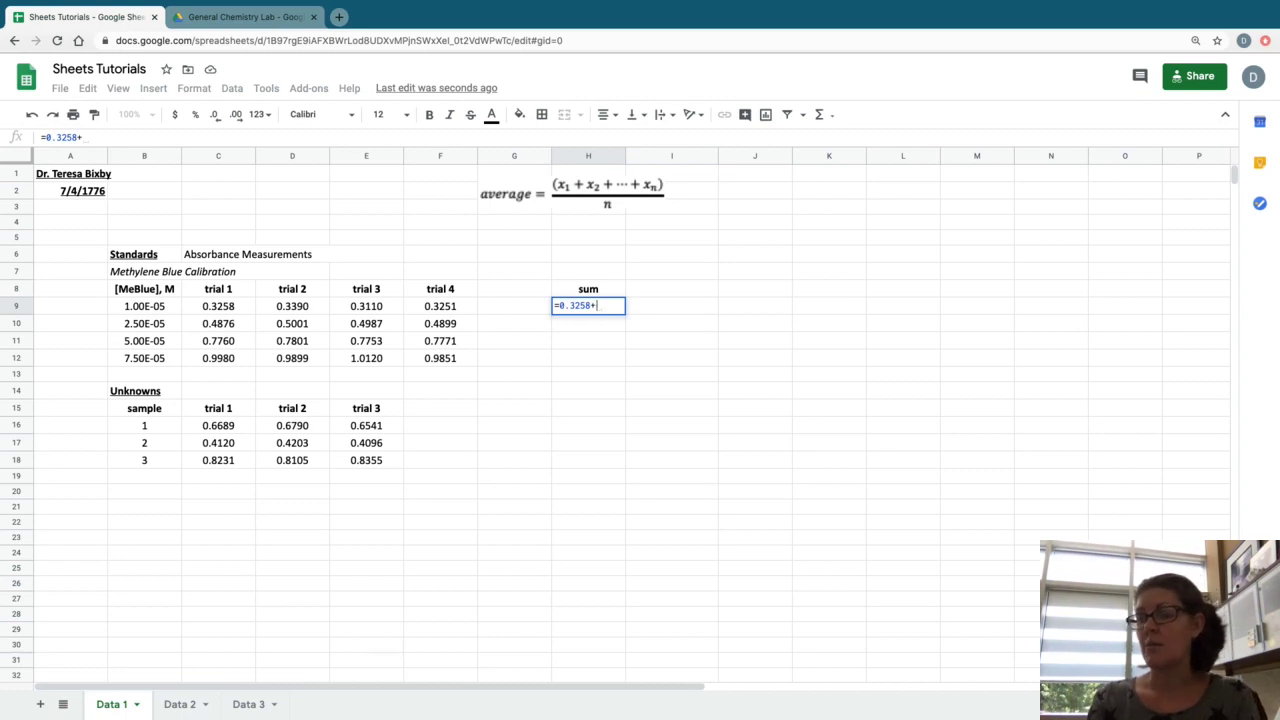
text(0.3390)
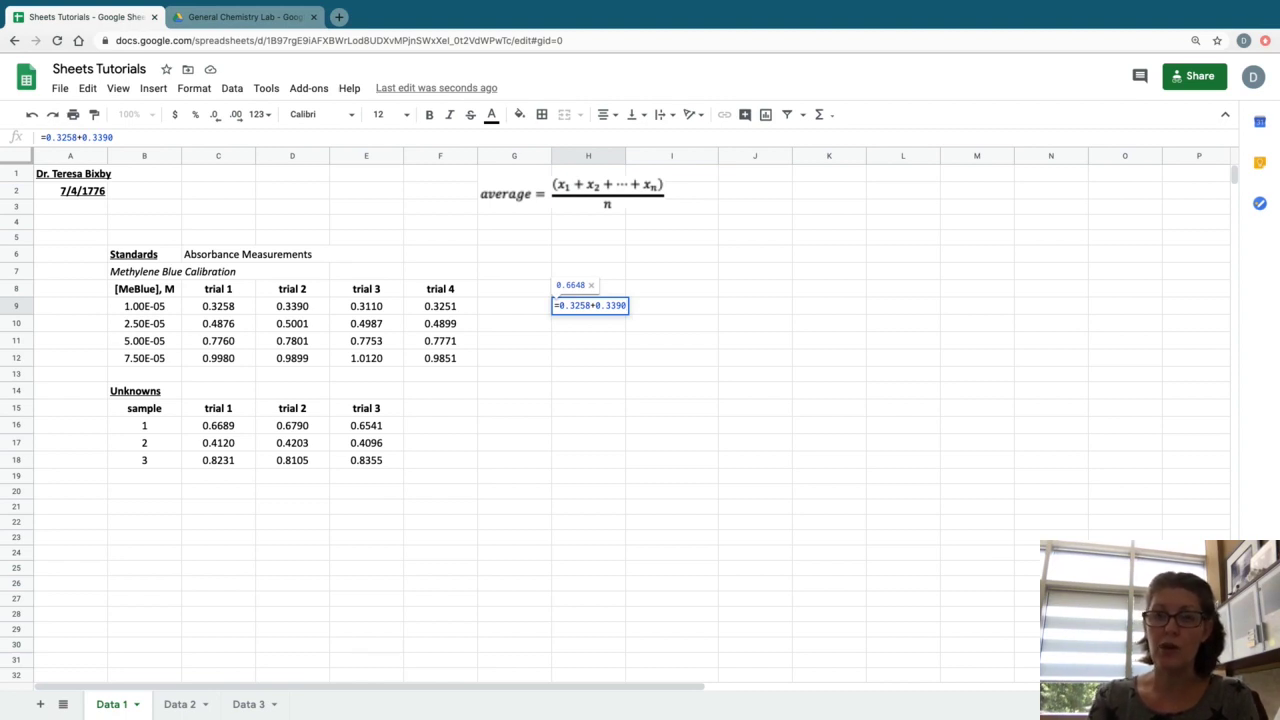
key(BackSpace)
key(BackSpace)
key(BackSpace)
key(BackSpace)
key(BackSpace)
key(BackSpace)
key(BackSpace)
key(BackSpace)
key(BackSpace)
key(BackSpace)
key(BackSpace)
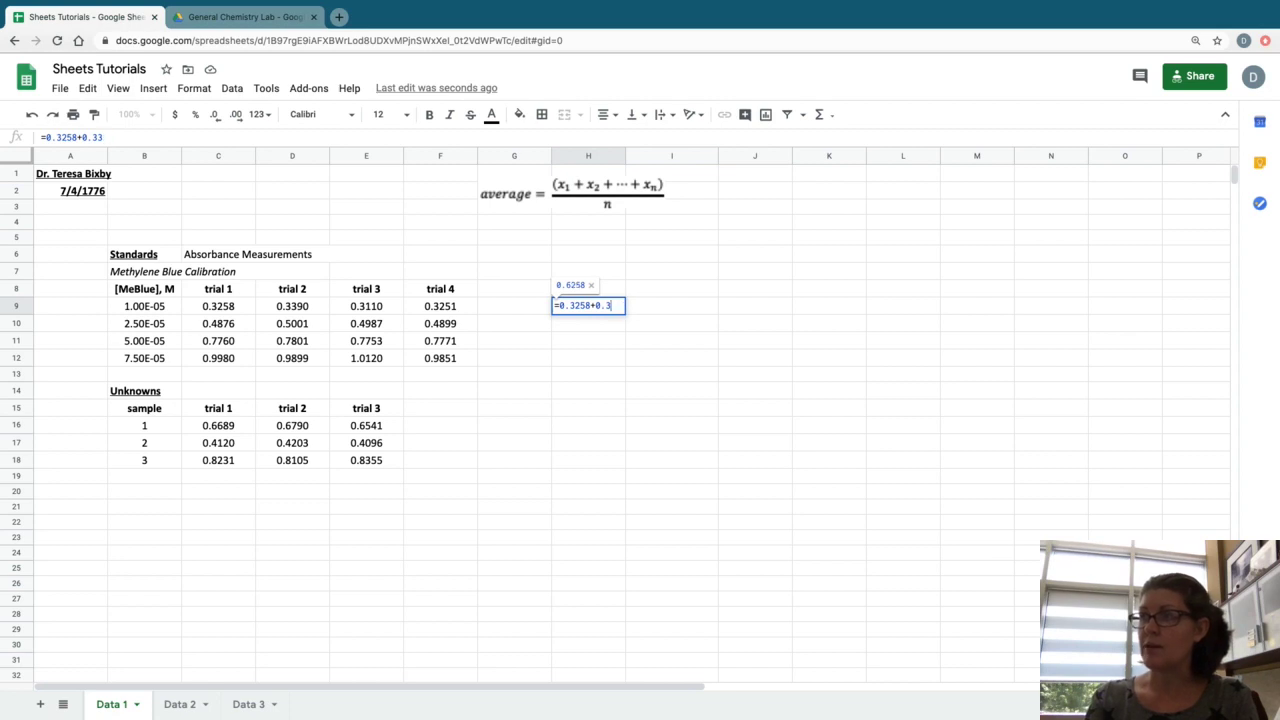
key(BackSpace)
key(BackSpace)
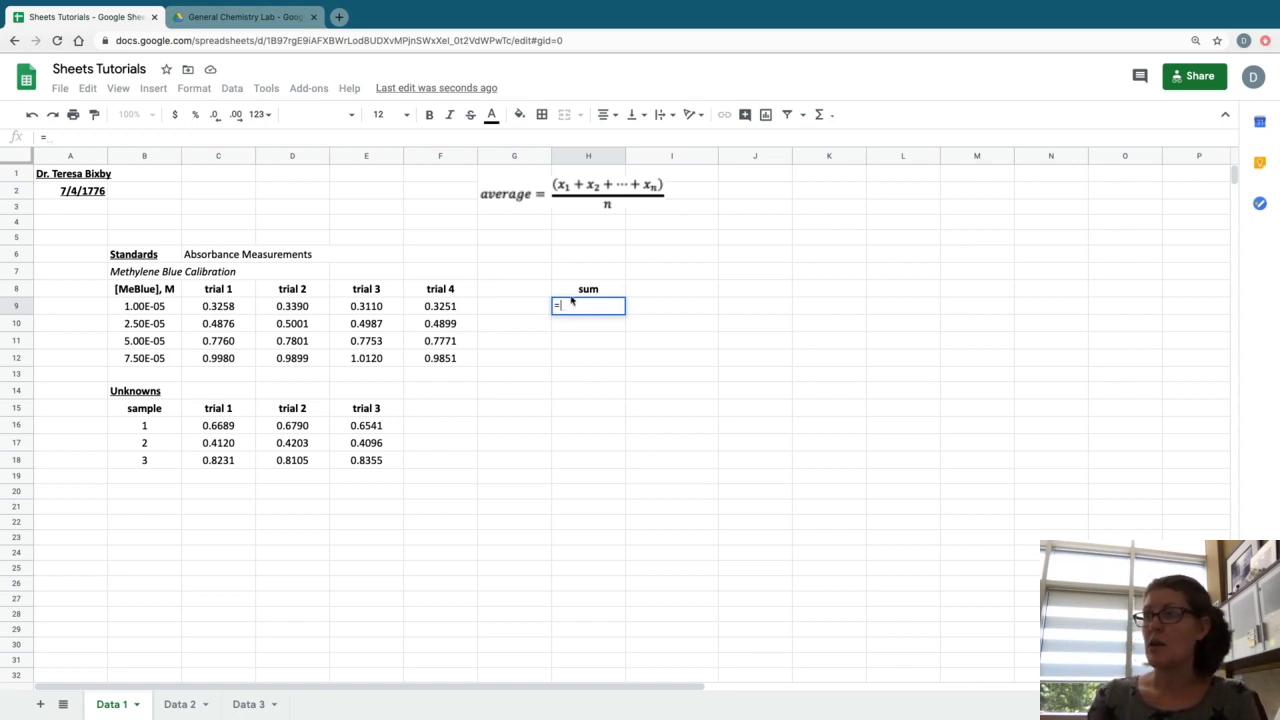
Complete the formula in H9 as =C9+D9+E9+F9 to add the four trials of the 1.00E-05 standard by cell reference.
click(207, 312)
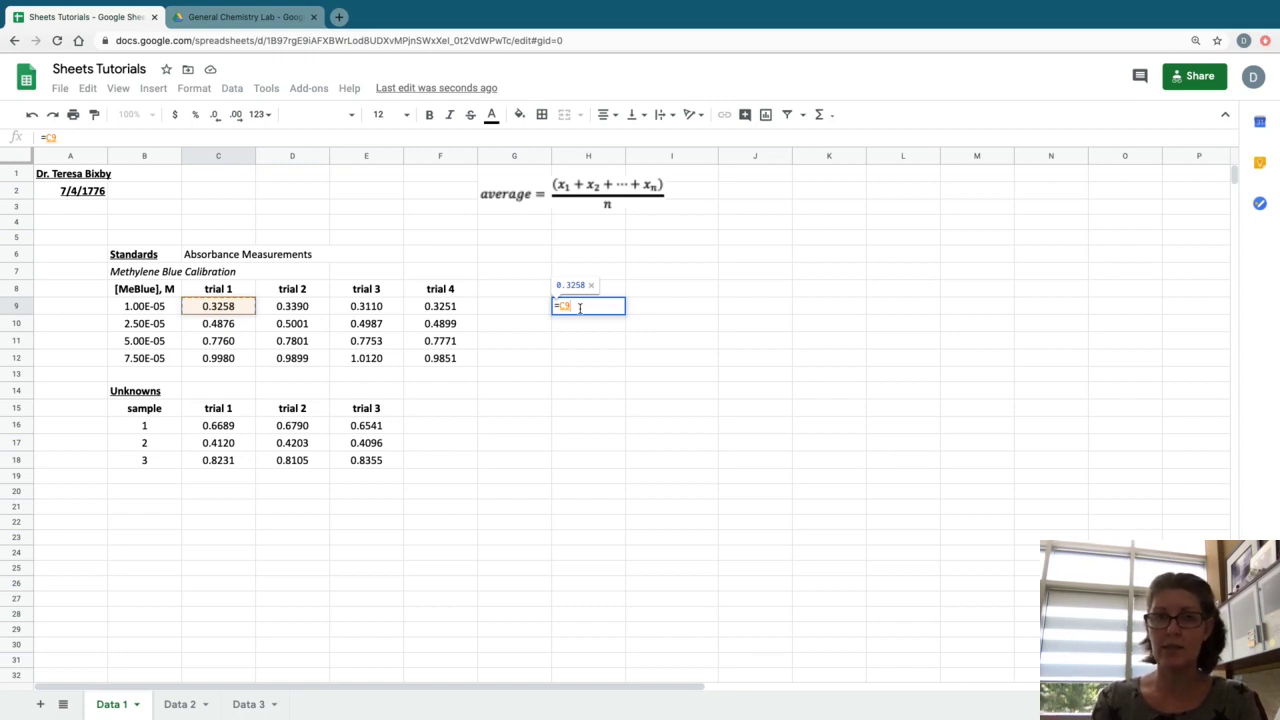
text(+)
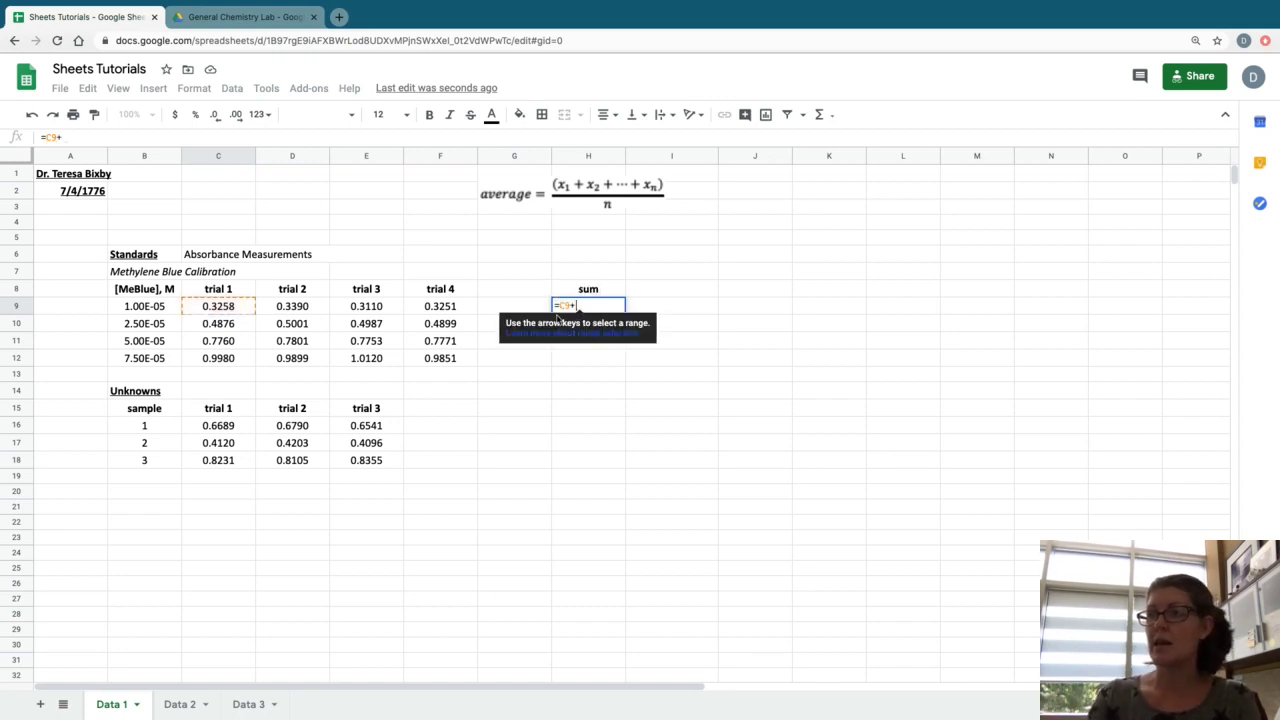
click(285, 313)
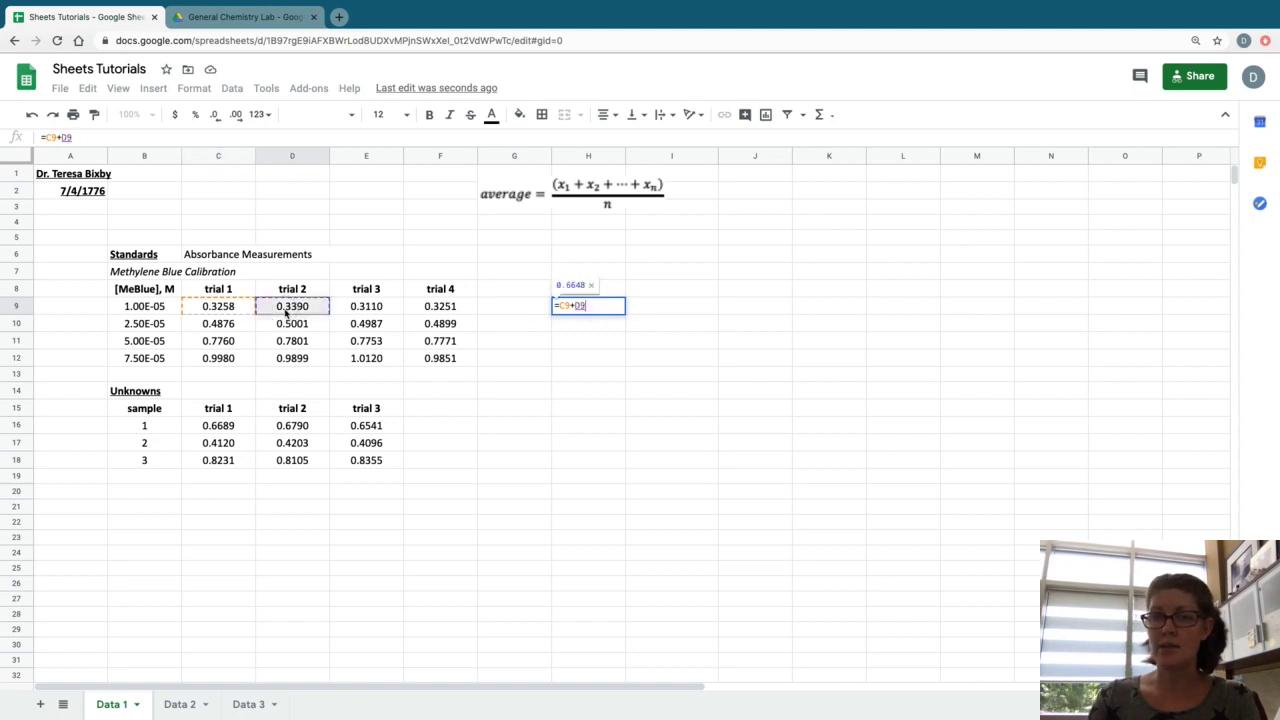
text(+)
click(343, 306)
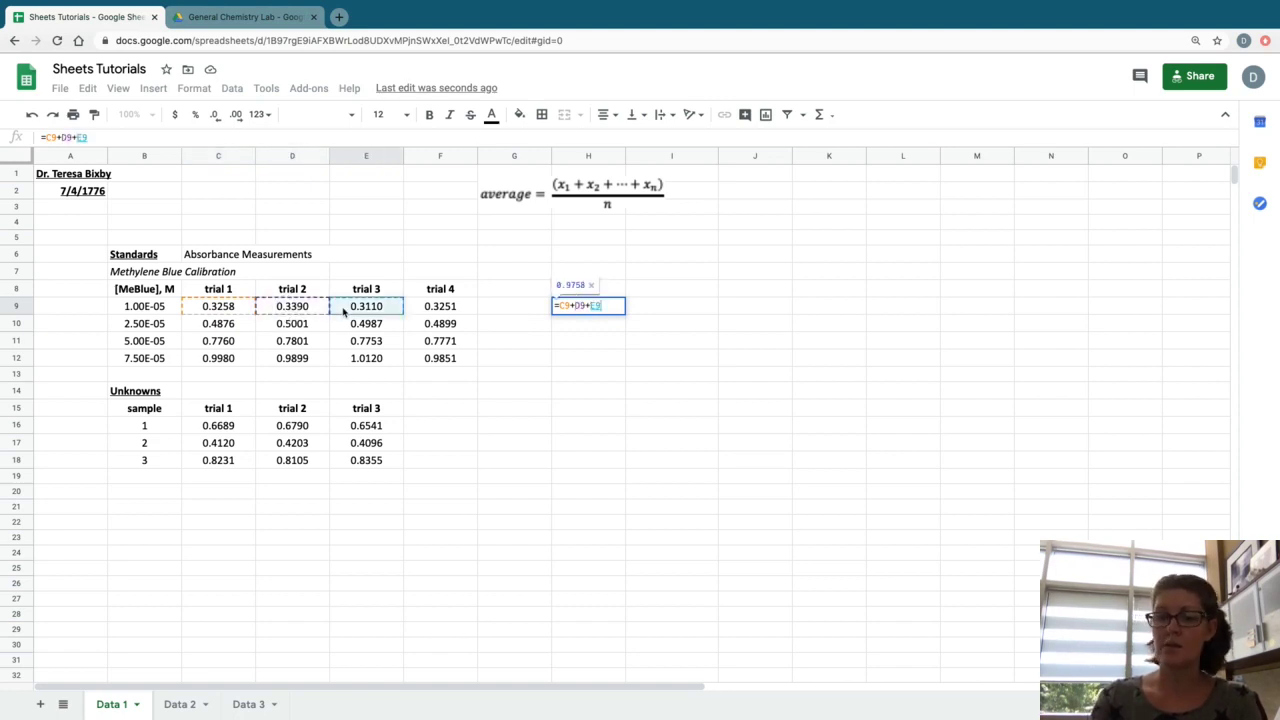
text(+)
click(424, 310)
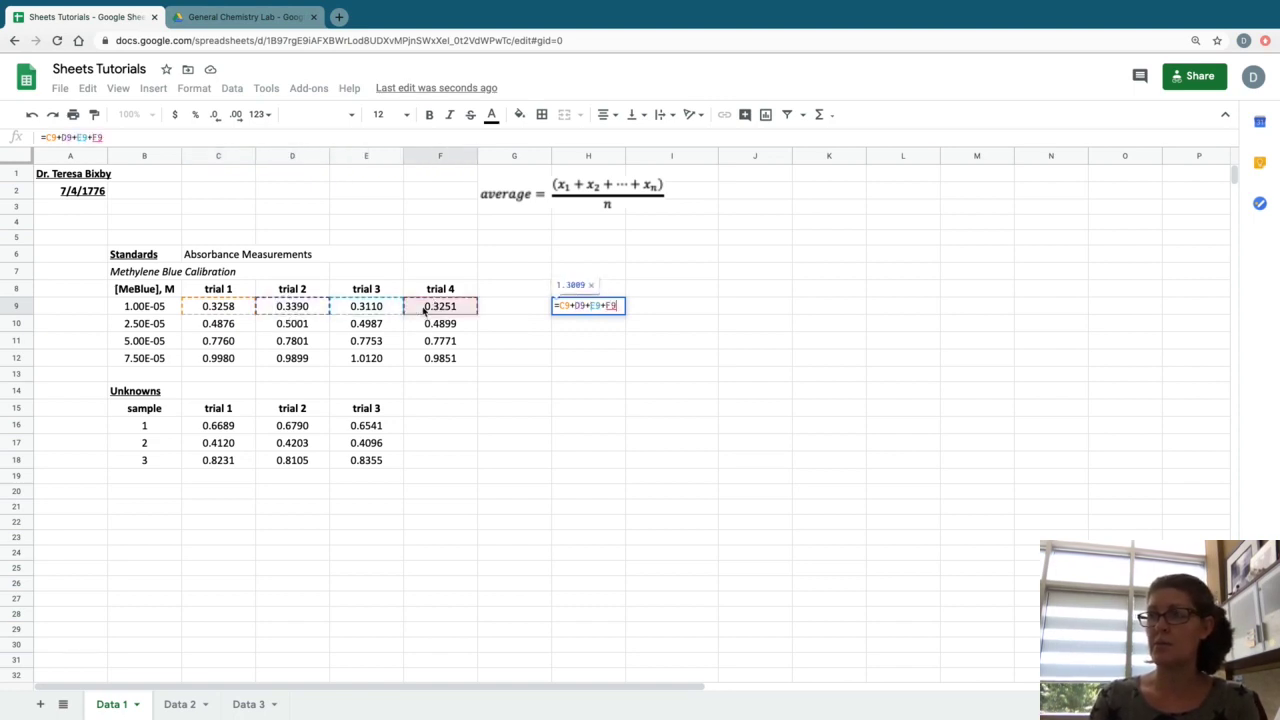
key(Return)
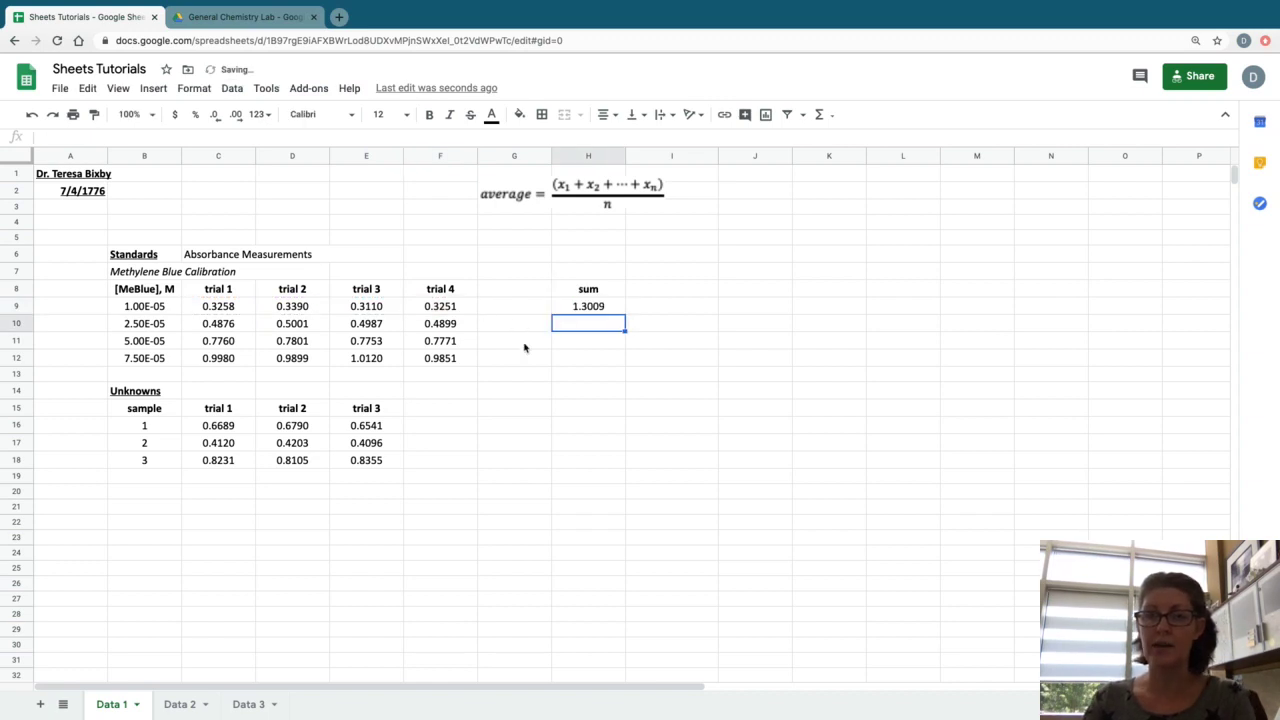
Add the same four trials in cell I9 using the SUM function with individual references, =sum(C9,D9,E9,F9).
click(641, 312)
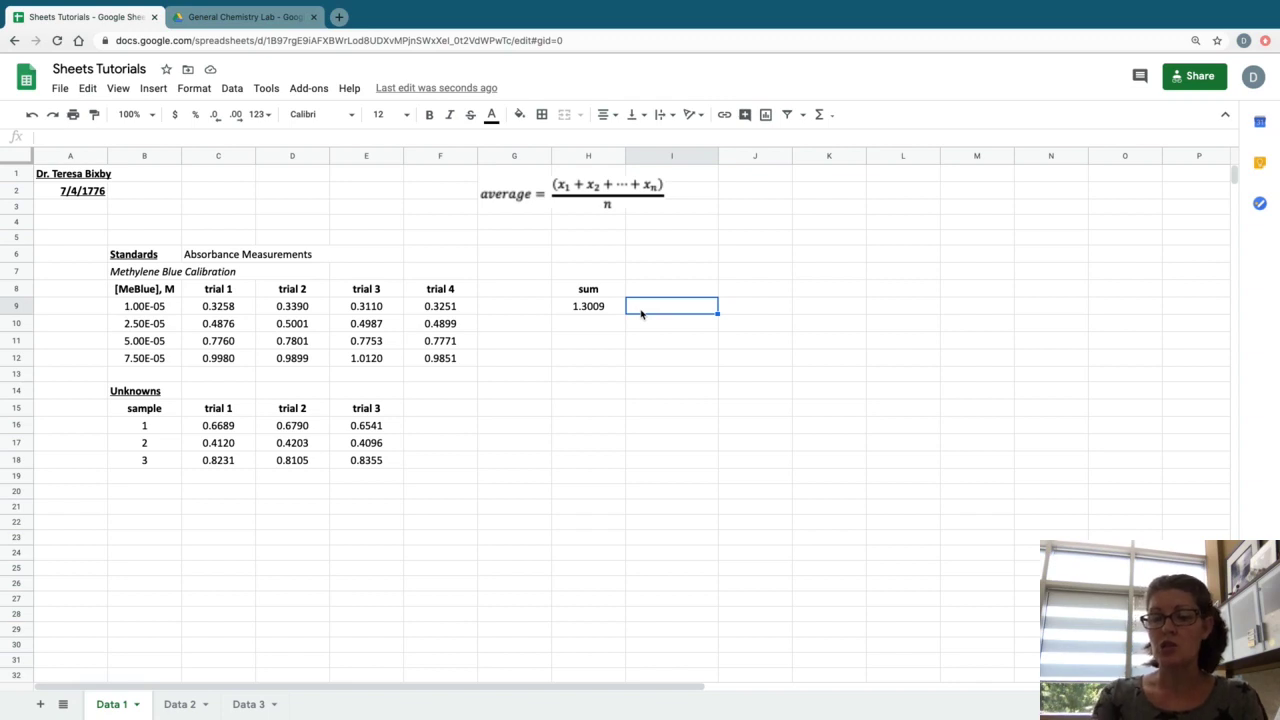
text(=)
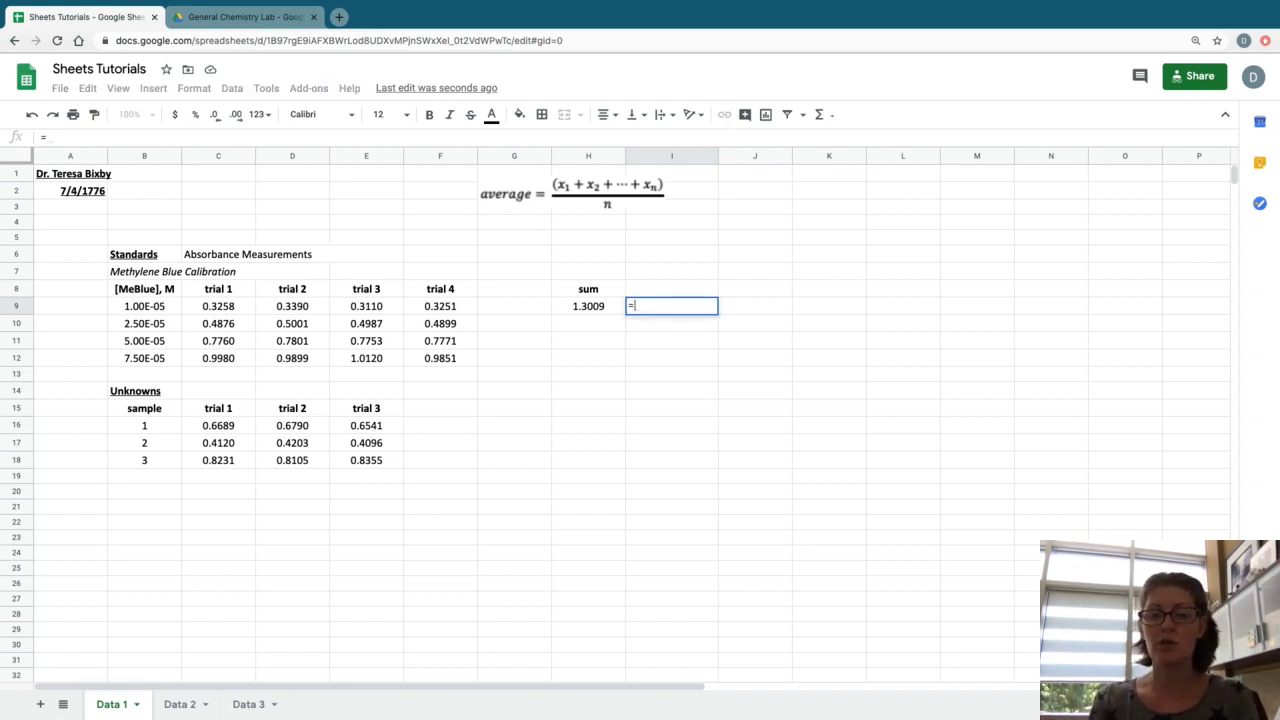
text(sum)
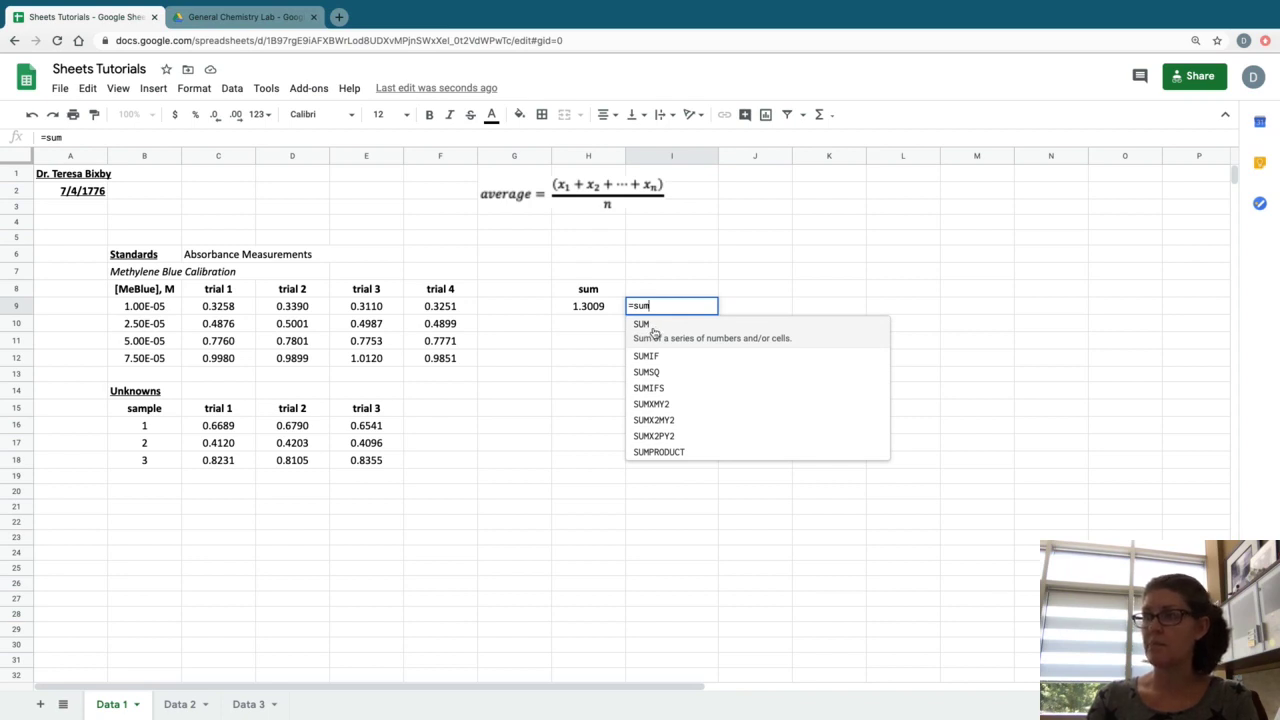
text(()
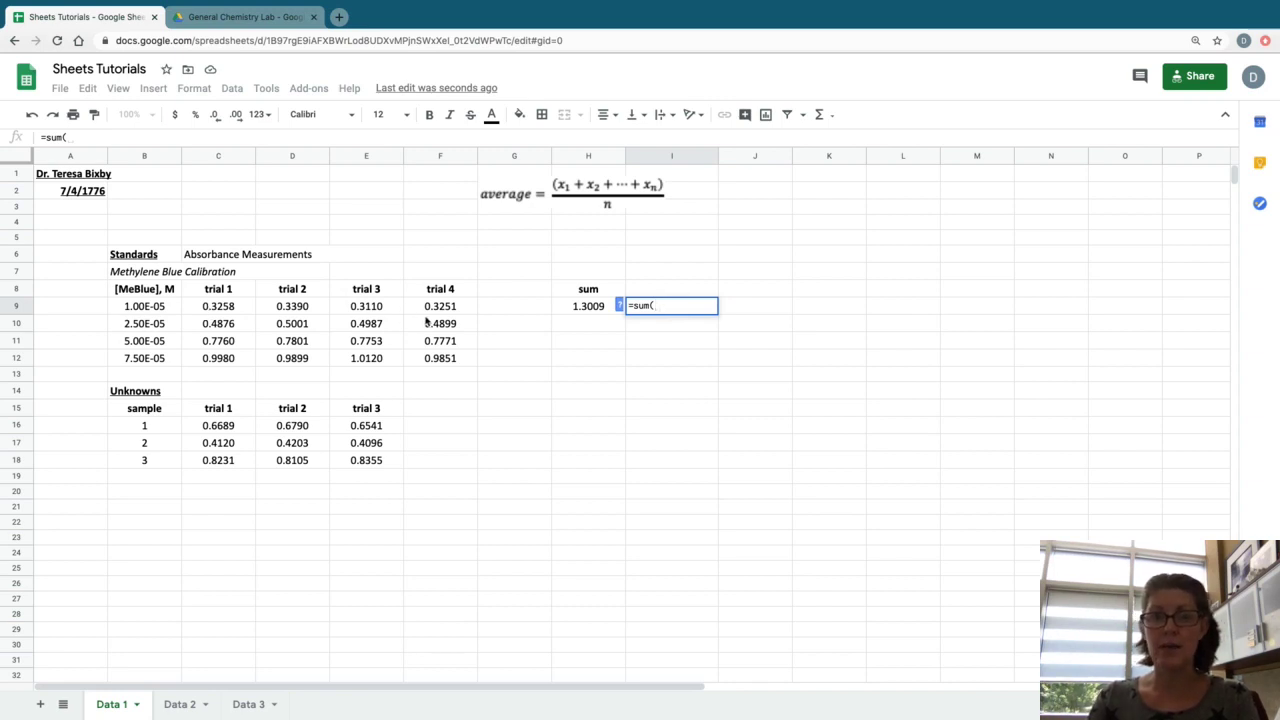
click(228, 310)
text(,)
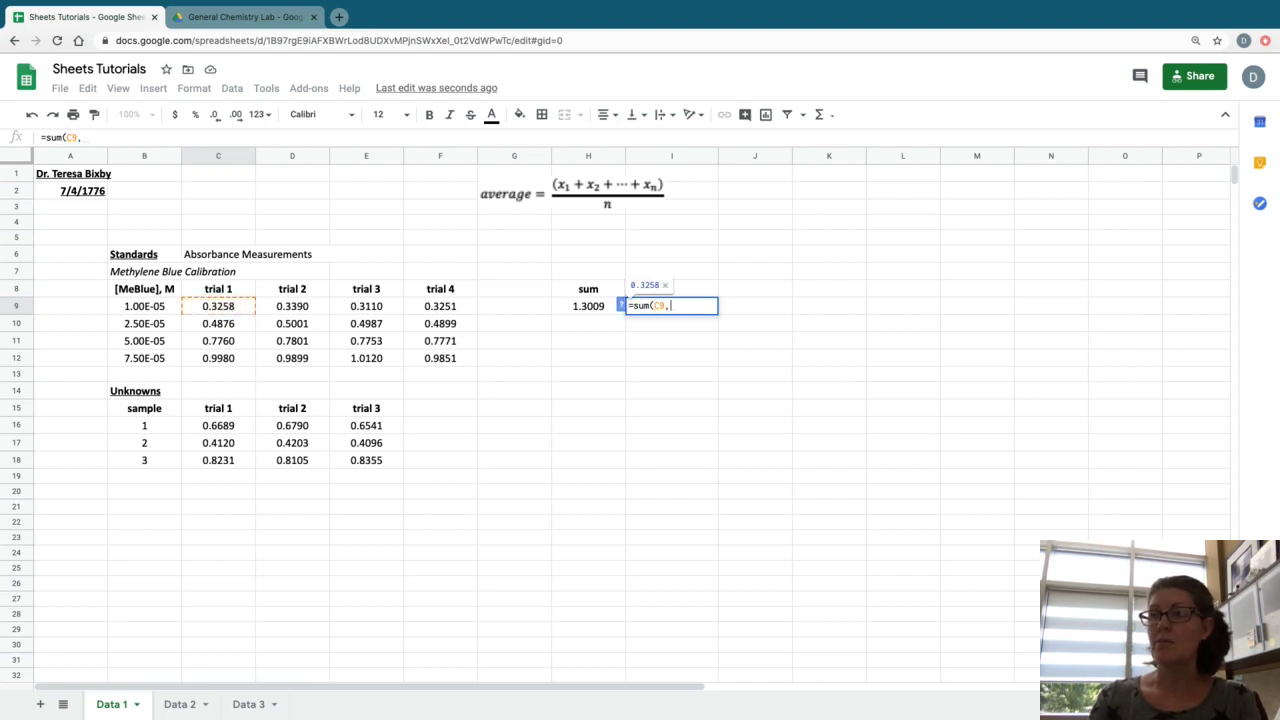
click(286, 308)
text(,)
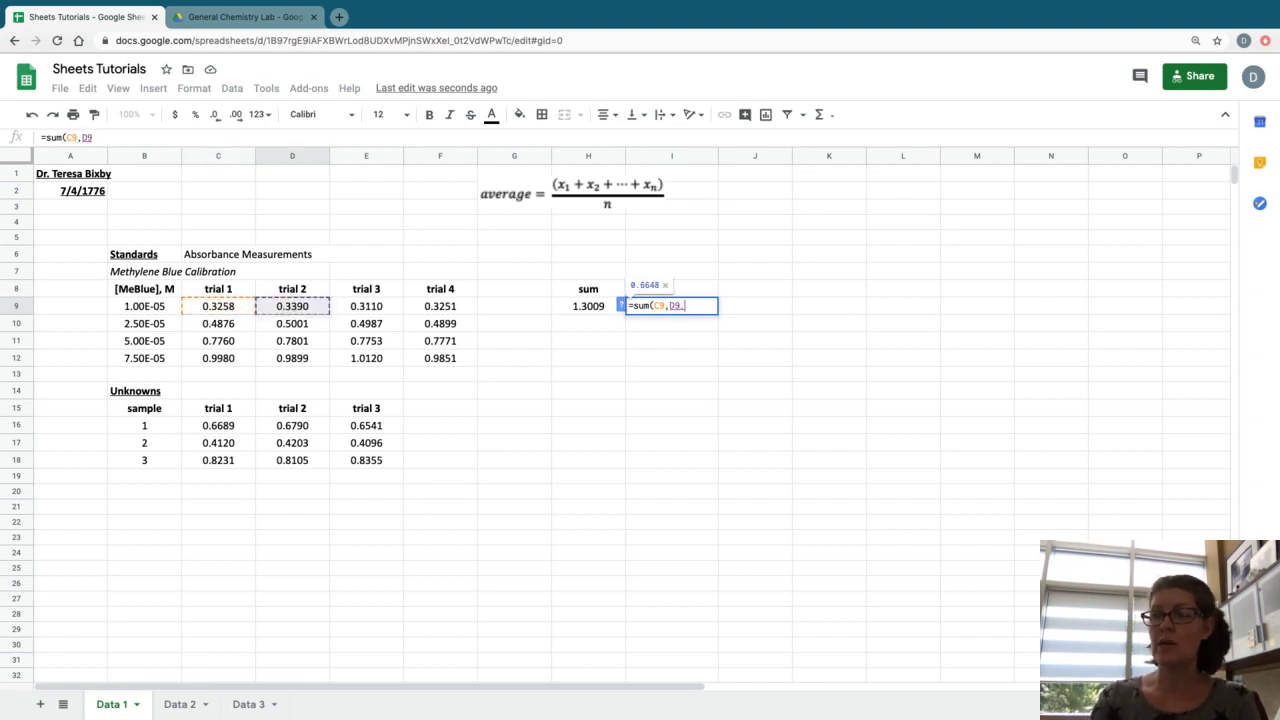
click(355, 308)
text(,)
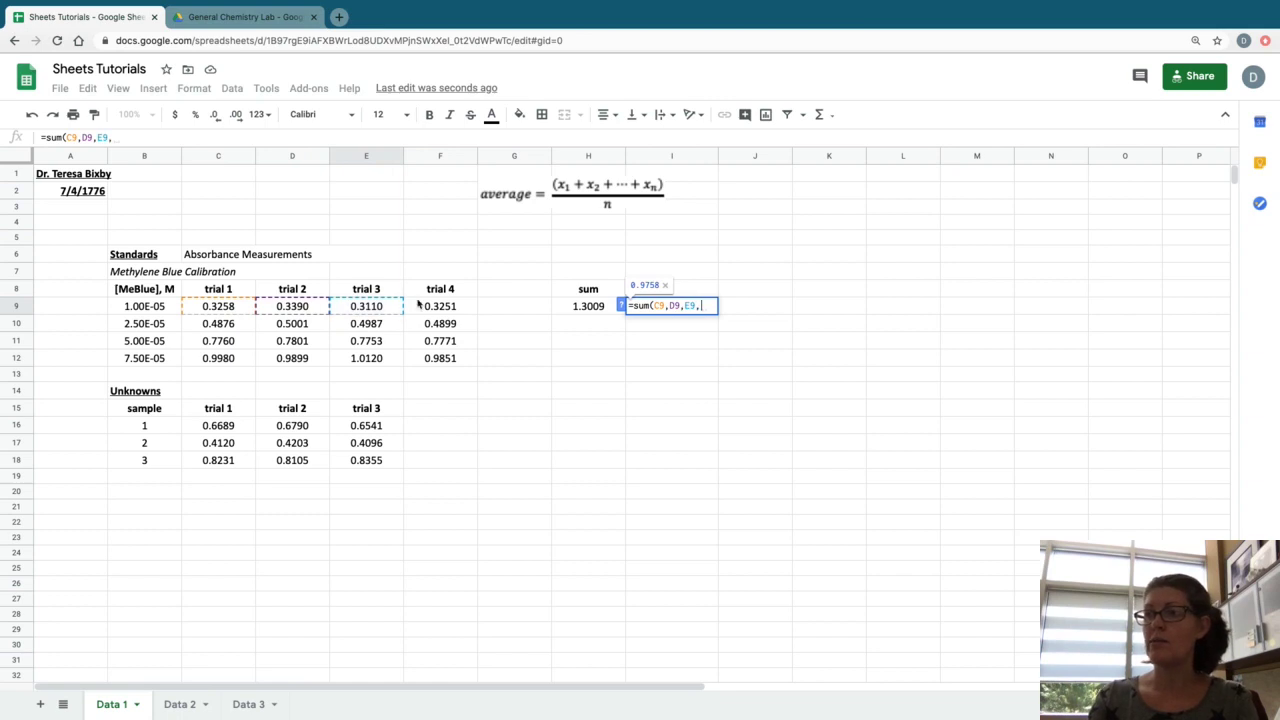
click(427, 310)
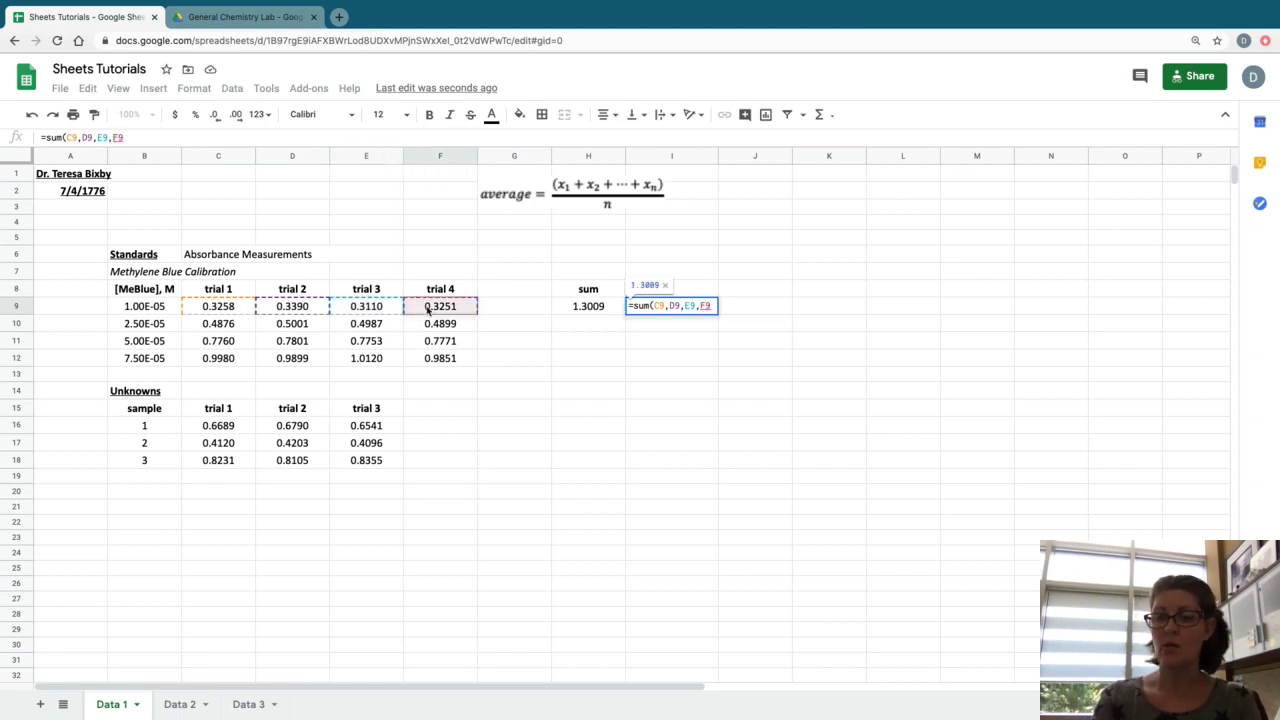
text())
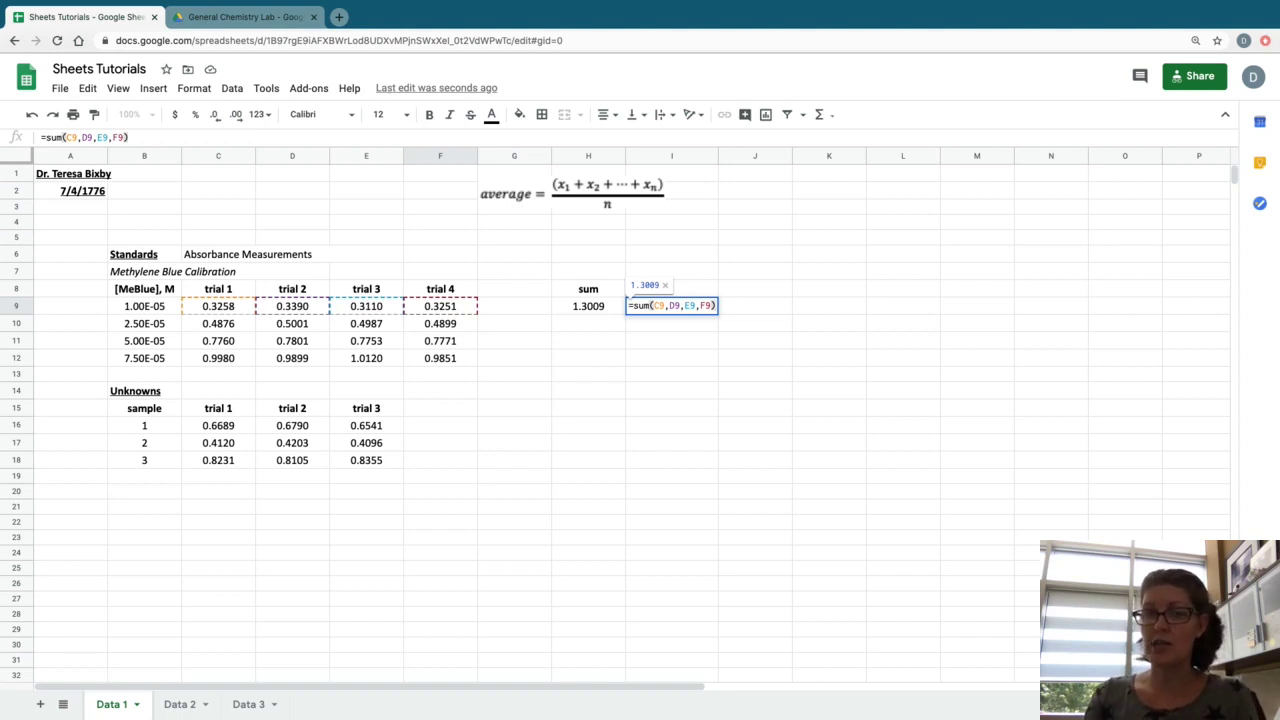
key(Return)
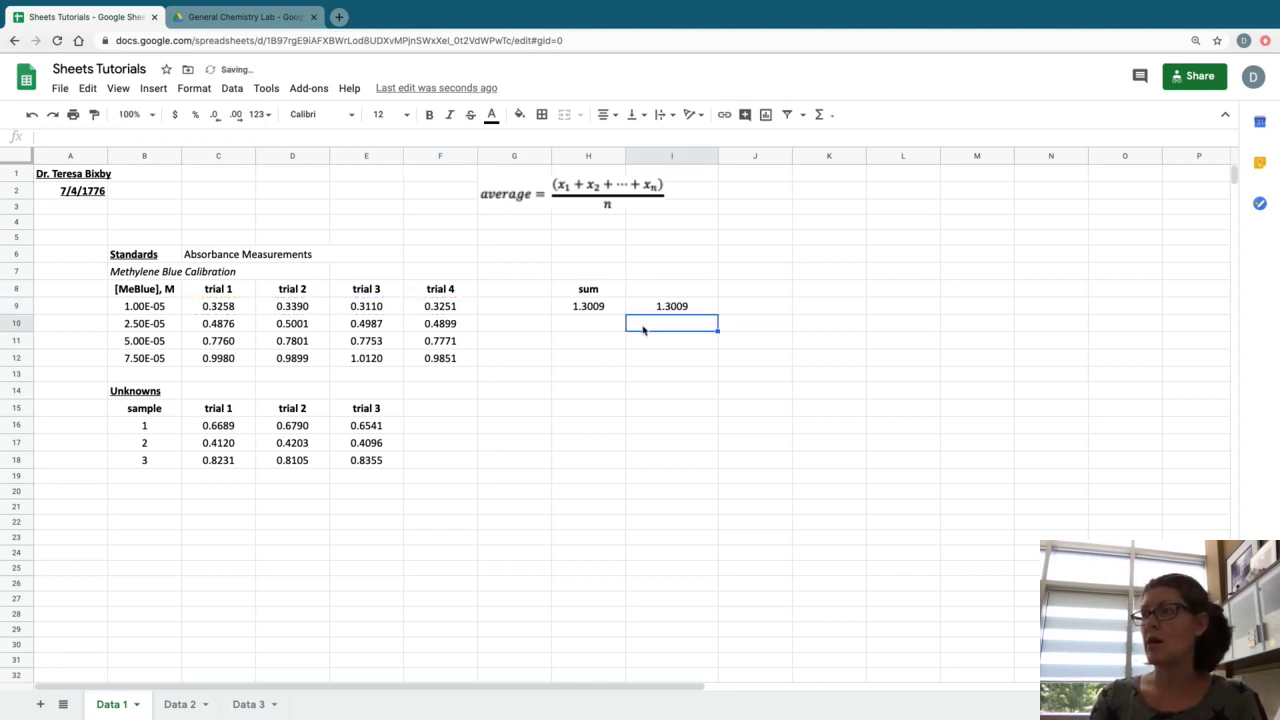
Sum the four trials in cell J9 using the SUM function with a cell range, =sum(C9:F9).
click(748, 308)
text(=sum()
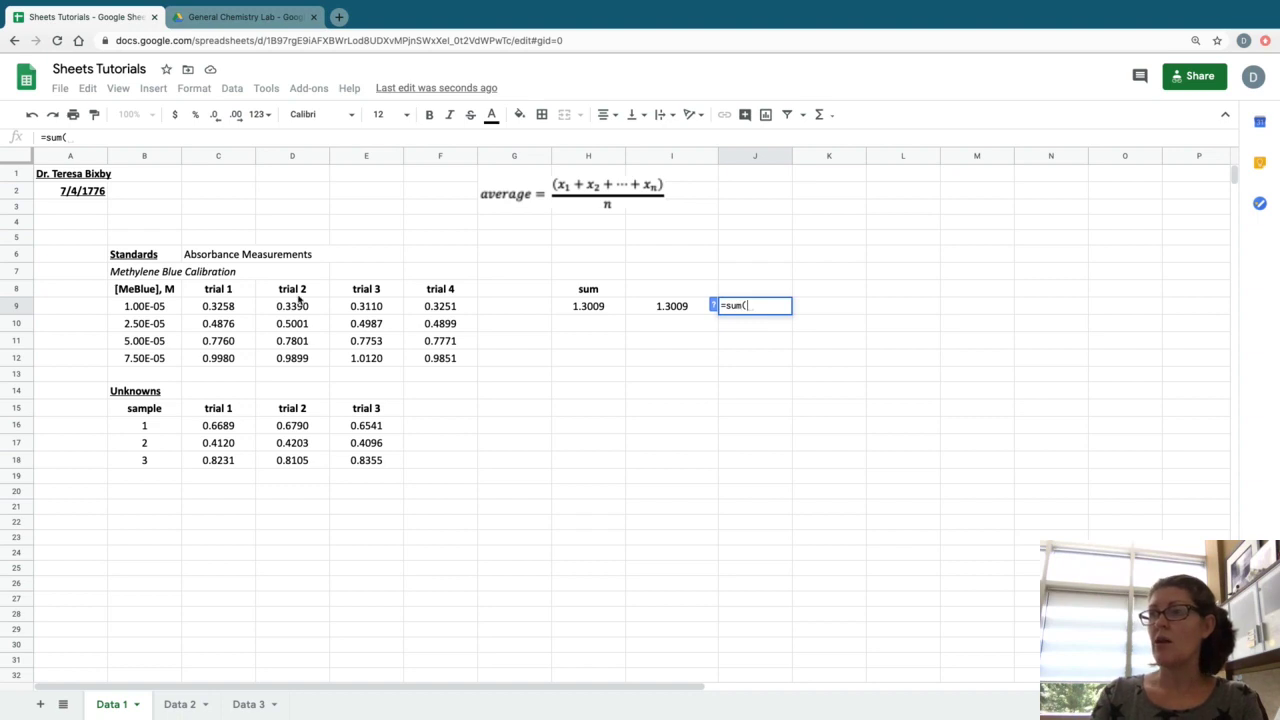
drag(217, 305, 417, 313)
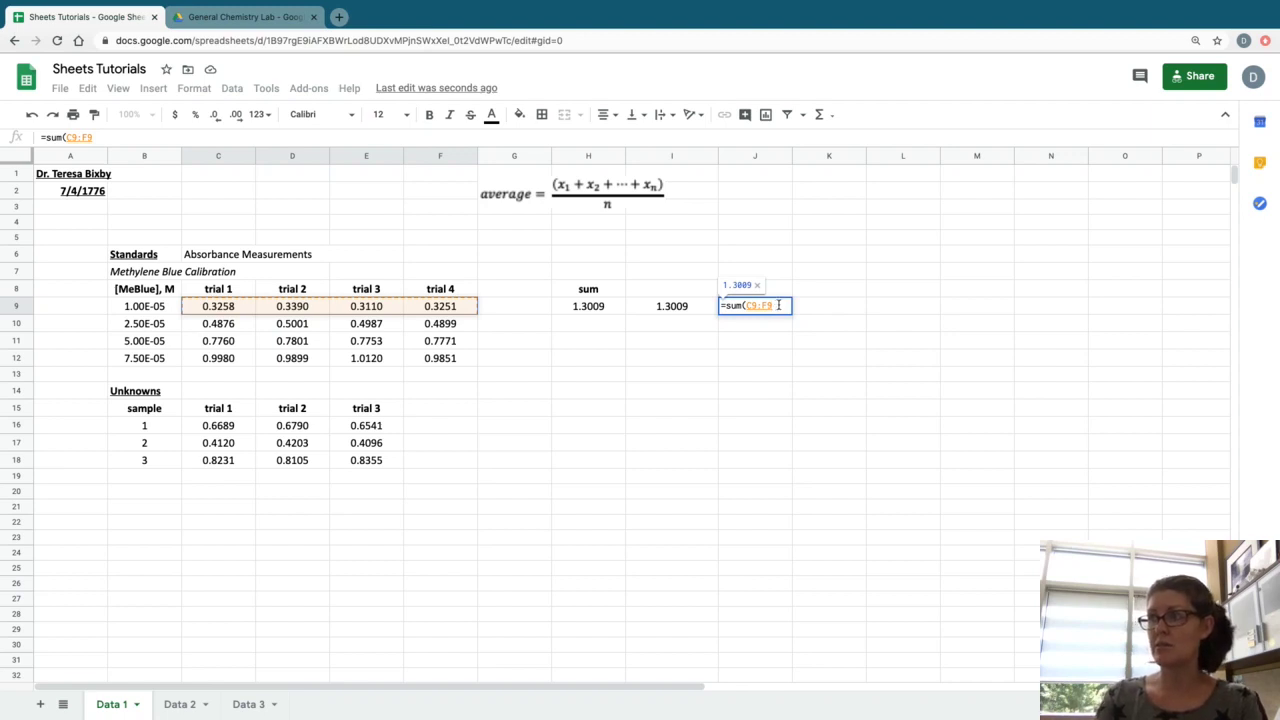
text())
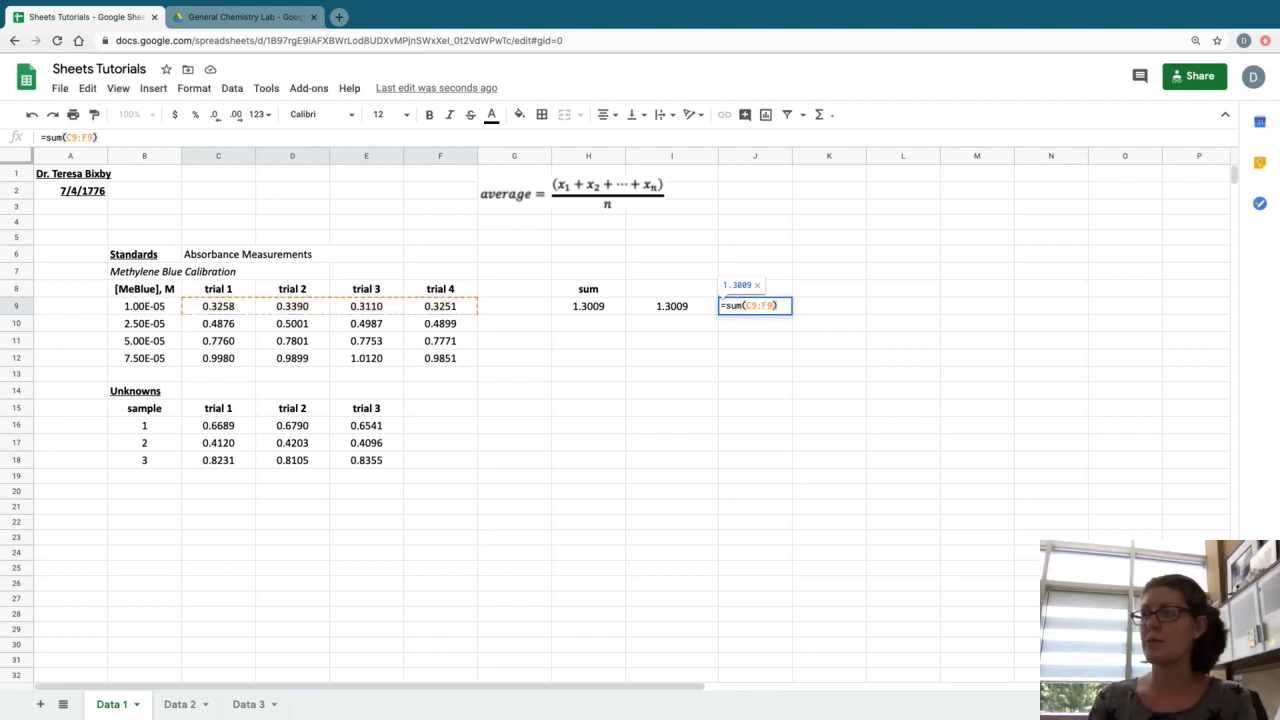
key(Return)
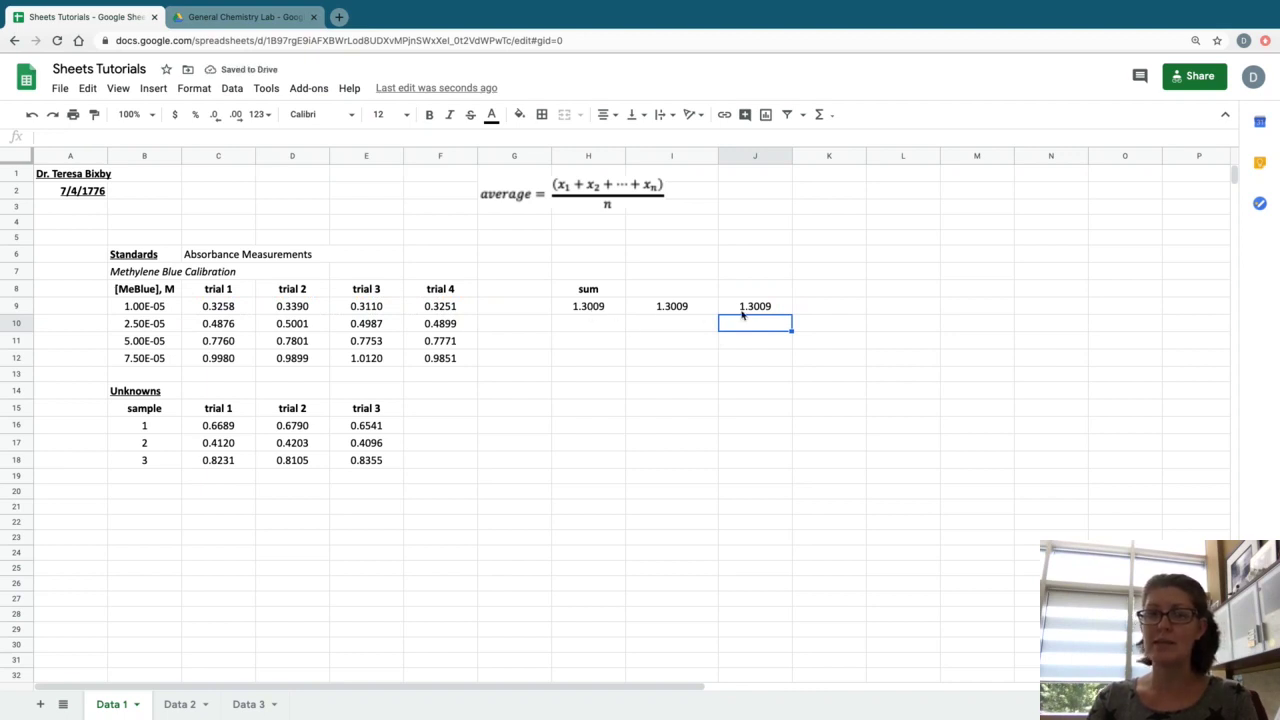
click(612, 309)
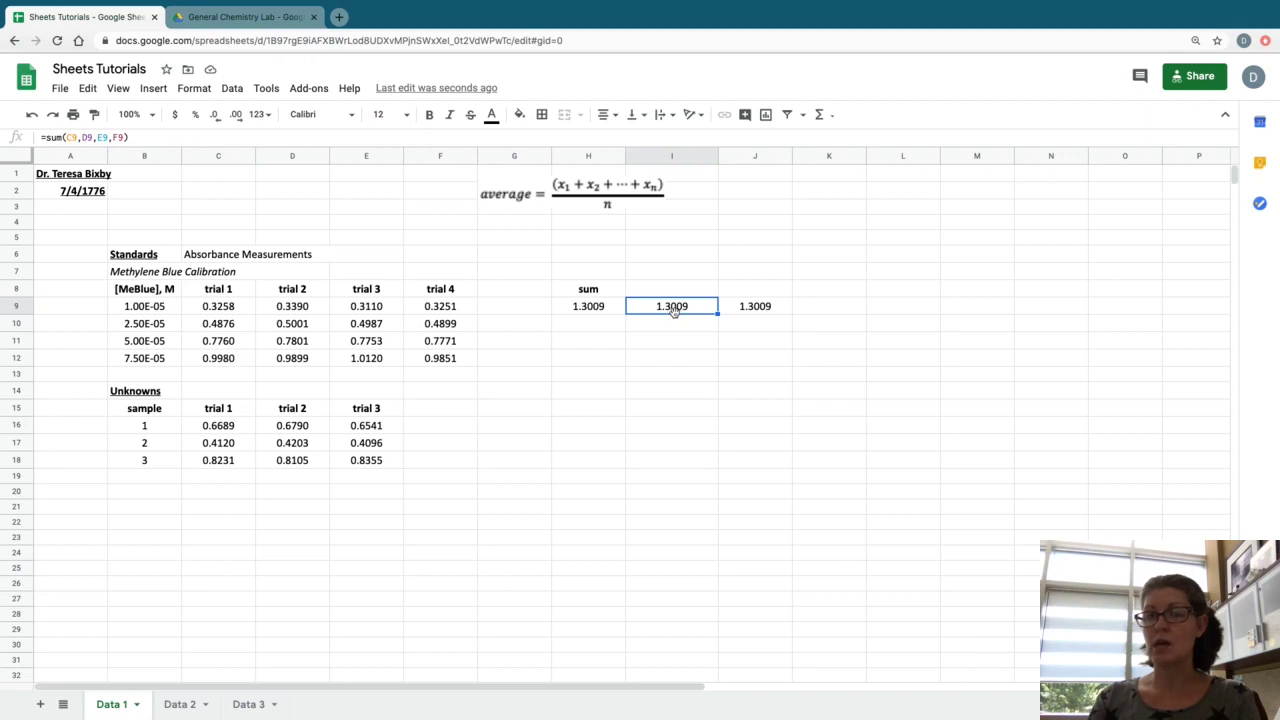
click(757, 310)
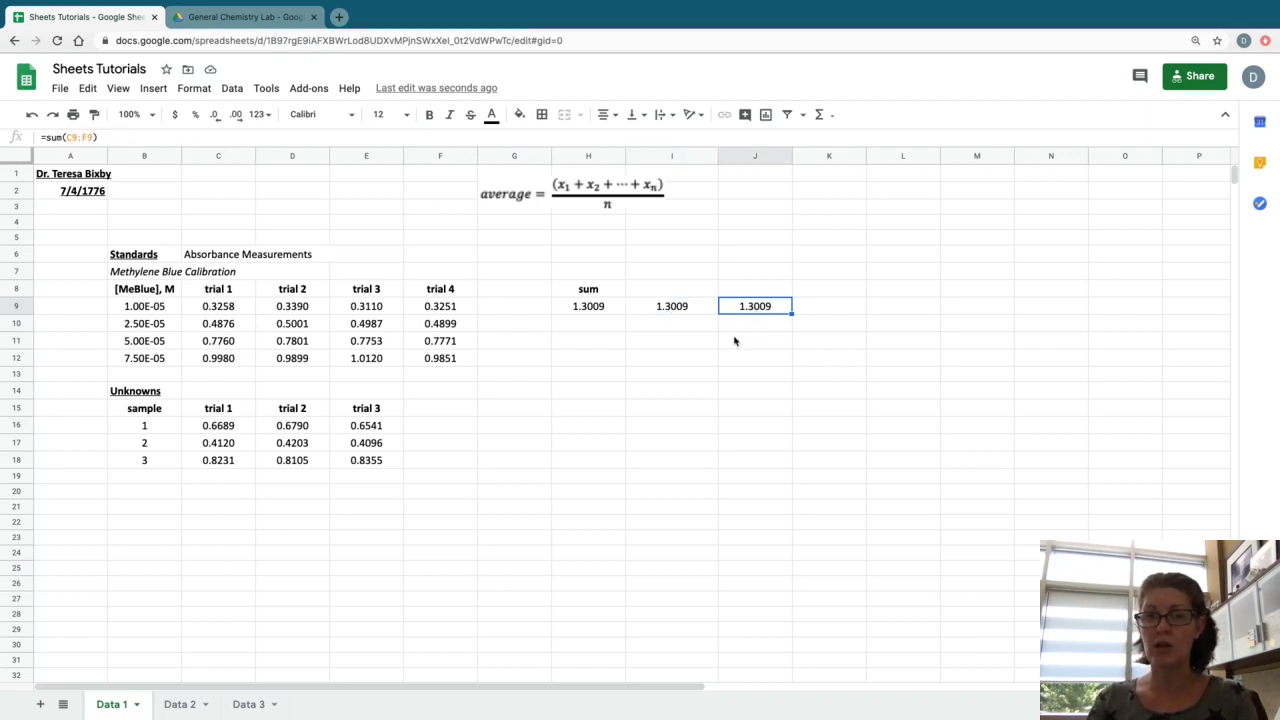